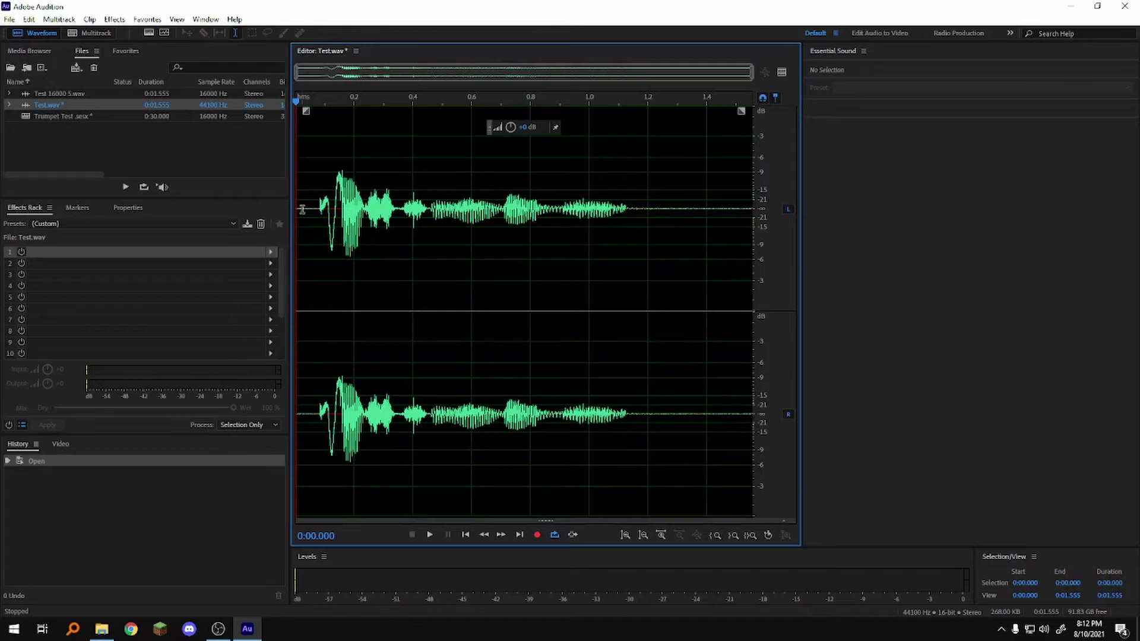
# Select the opening section of Test.wav from about 0.054 to 0.345 s, play it, and open Full Reverb for it
pyautogui.moveTo(311, 210); pyautogui.dragTo(396, 219)
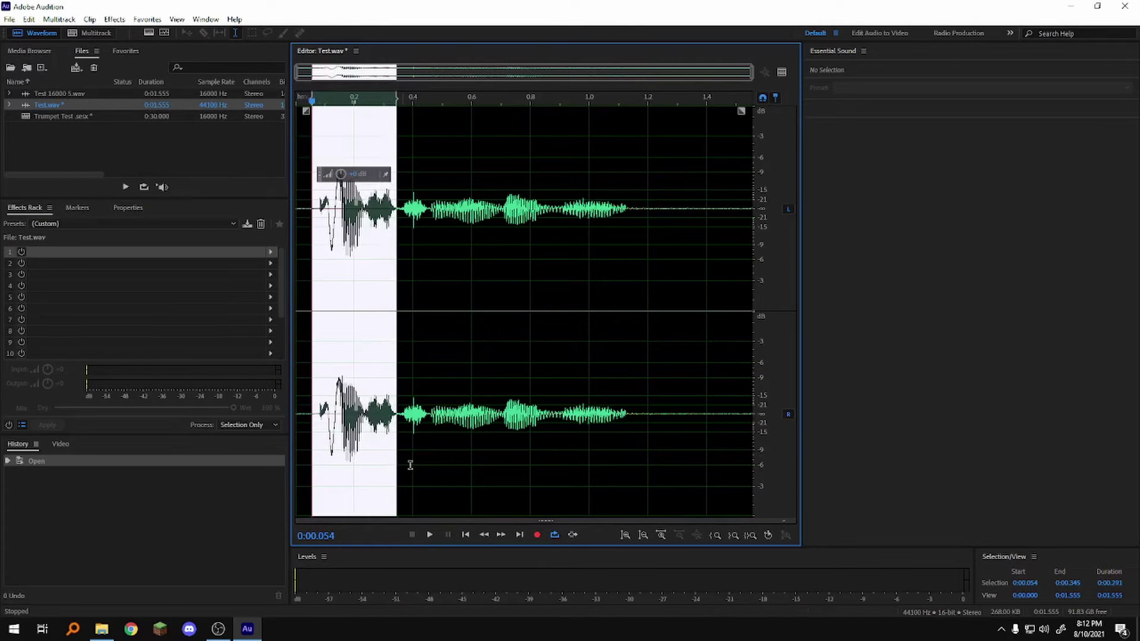
pyautogui.click(429, 534)
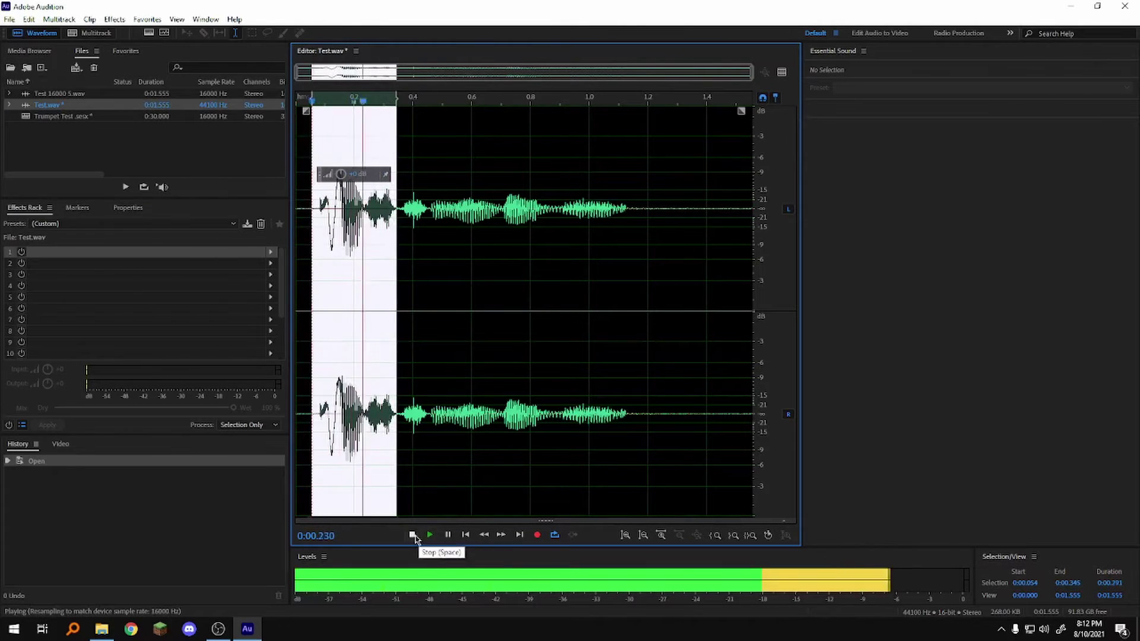
pyautogui.click(114, 19)
pyautogui.moveTo(171, 242)
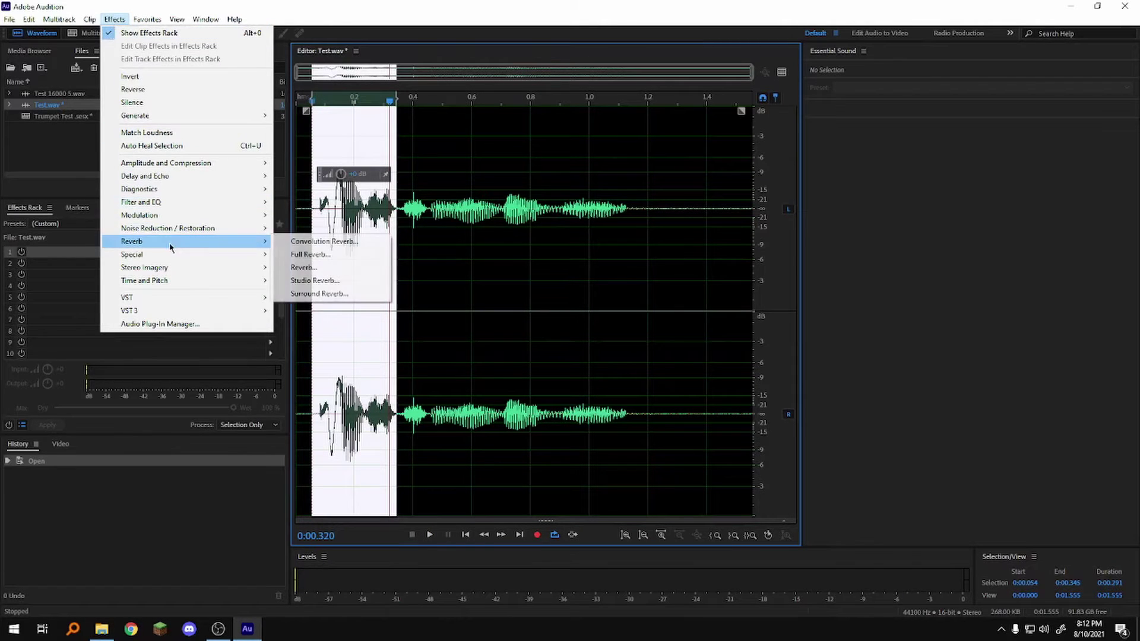
pyautogui.click(298, 255)
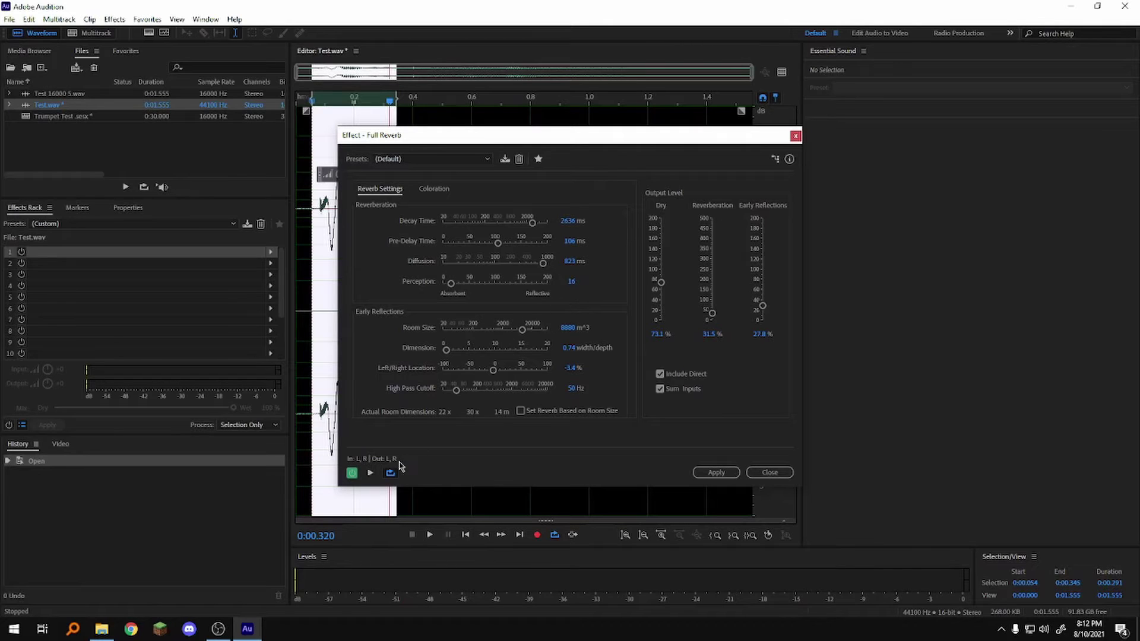
# Preview the default Full Reverb with the effect on and bypassed, and apply it to the selected section
pyautogui.click(370, 473)
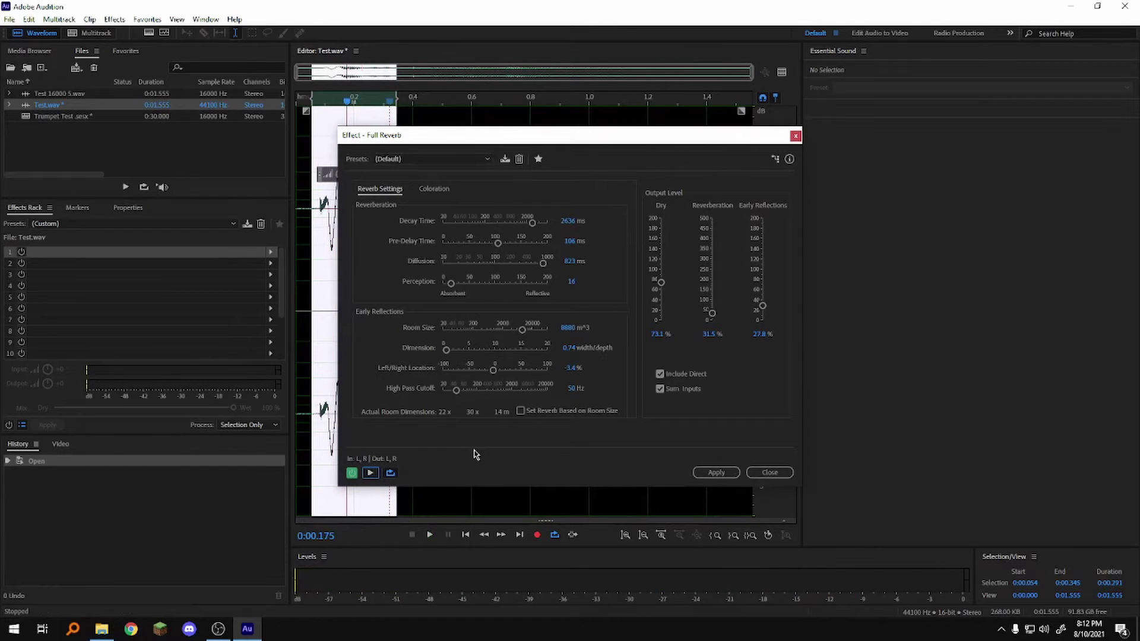
pyautogui.click(352, 473)
pyautogui.click(369, 473)
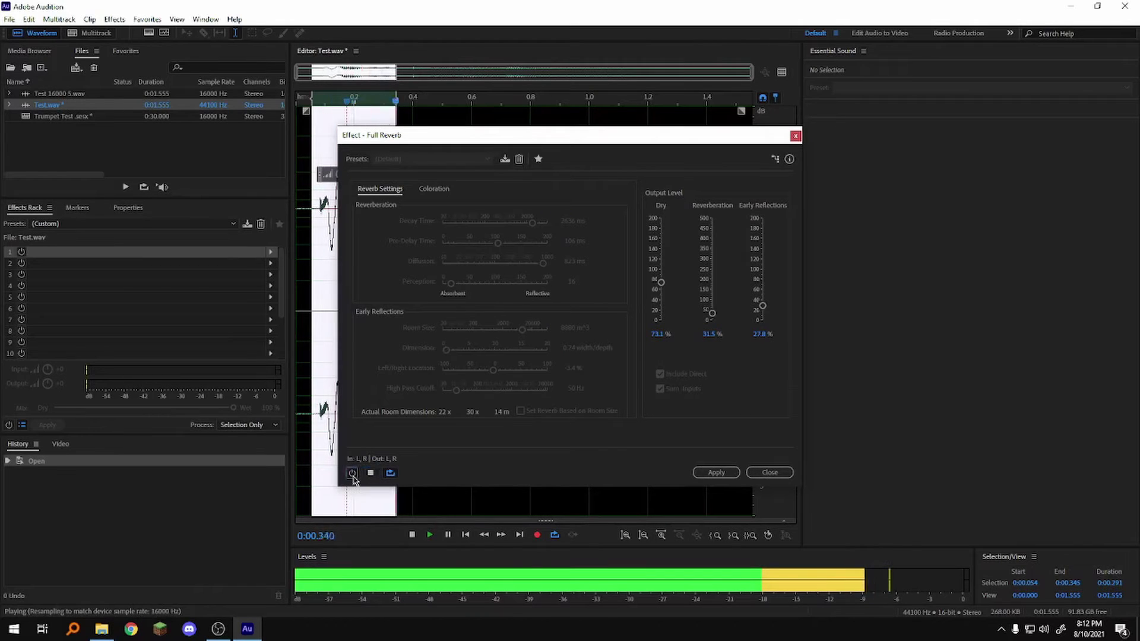
pyautogui.click(352, 473)
pyautogui.click(370, 473)
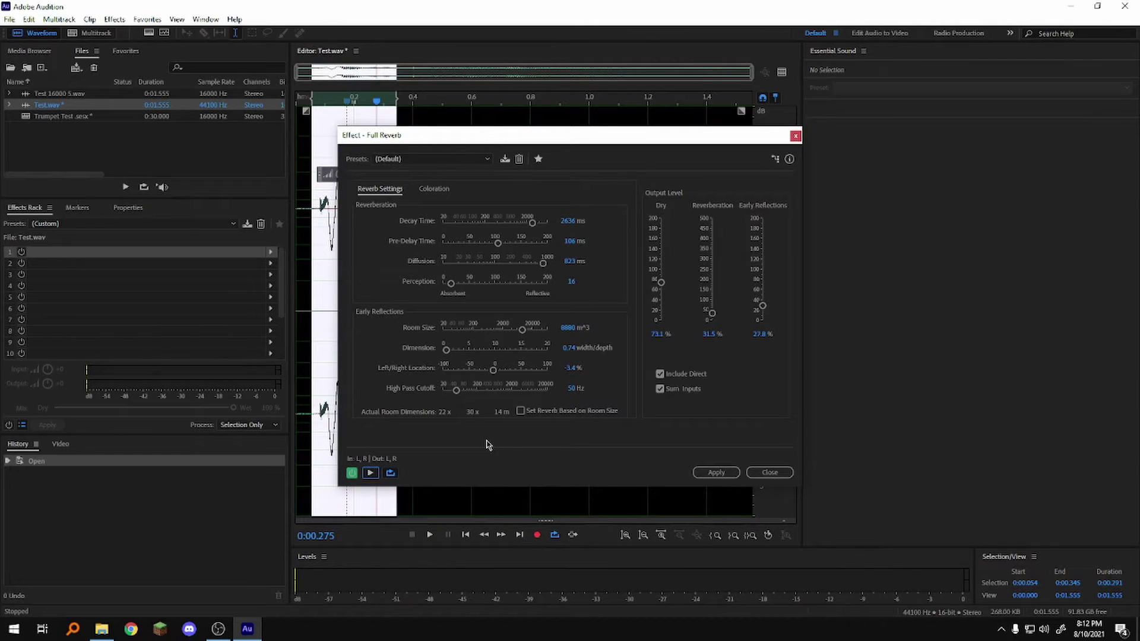
pyautogui.click(728, 472)
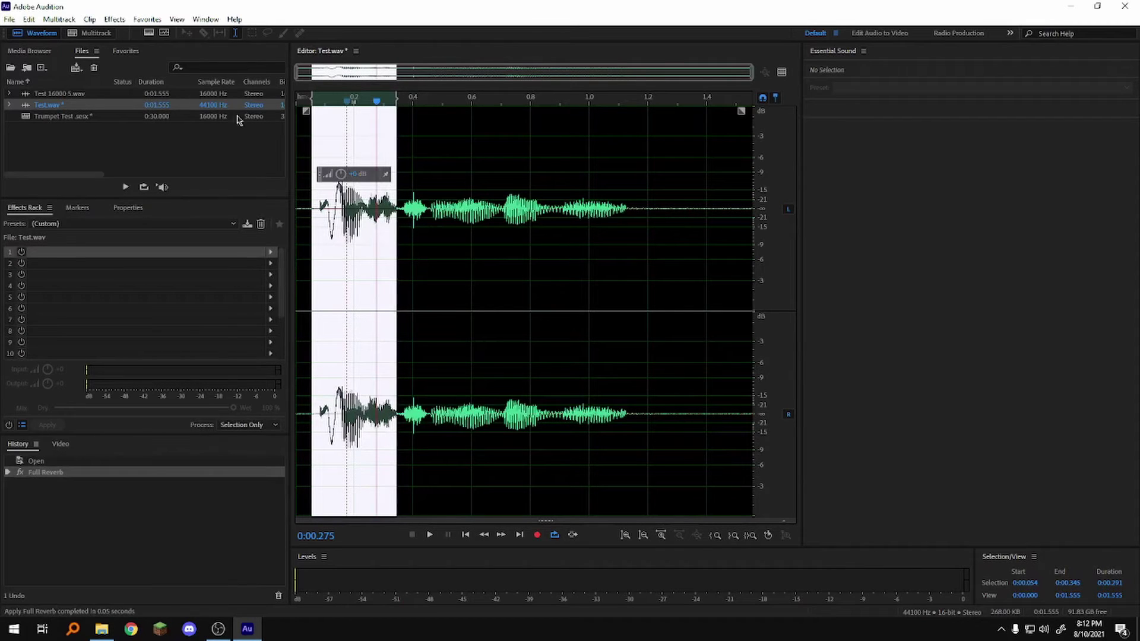
# Preview and apply an Amplify effect with 6.55 dB gain on both linked channels of the selected section
pyautogui.click(112, 20)
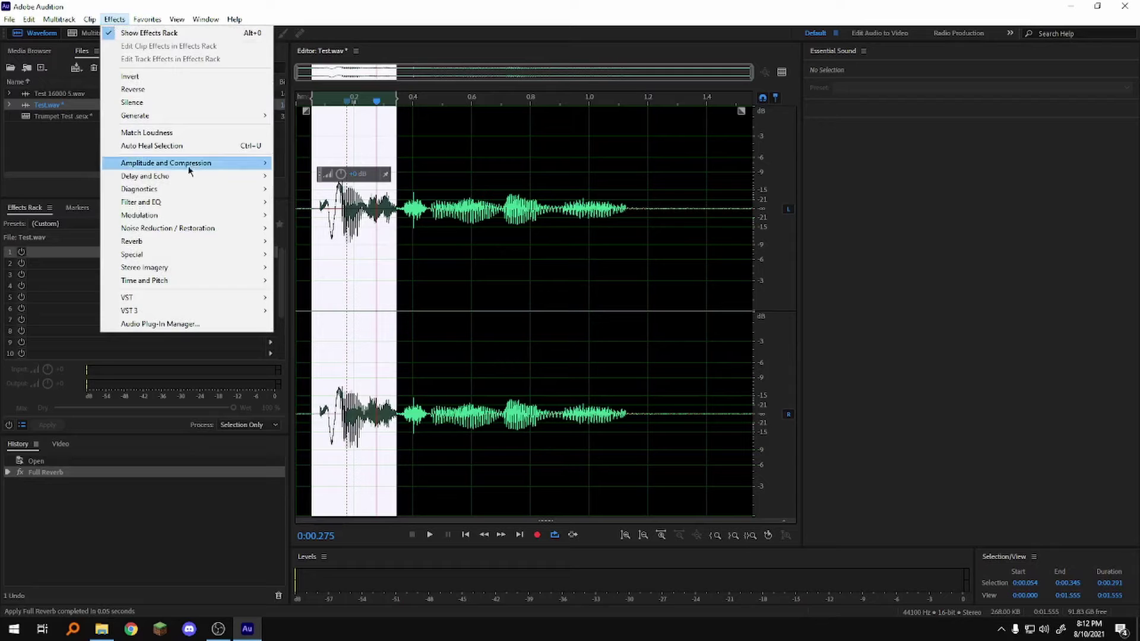
pyautogui.moveTo(188, 165)
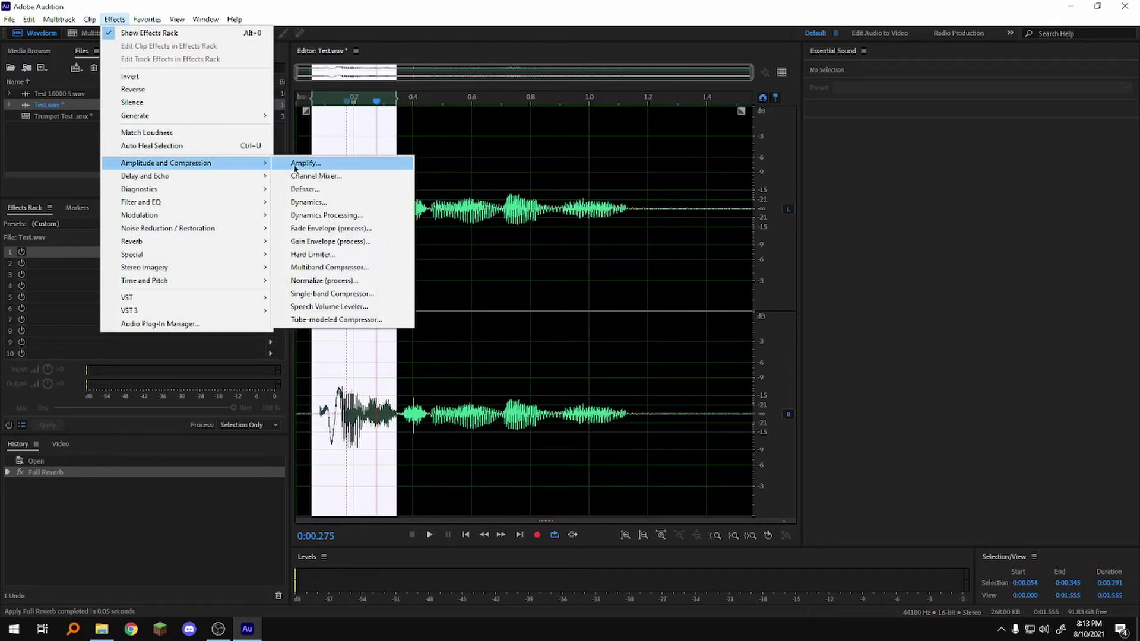
pyautogui.click(305, 163)
pyautogui.moveTo(579, 295); pyautogui.dragTo(556, 294)
pyautogui.click(479, 381)
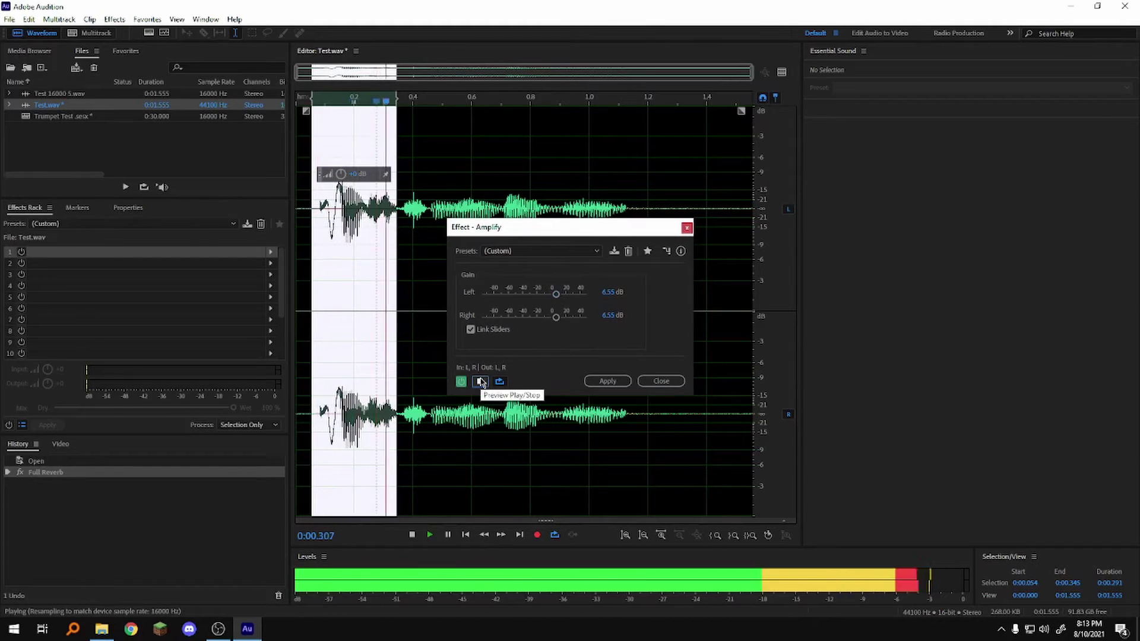
pyautogui.click(479, 381)
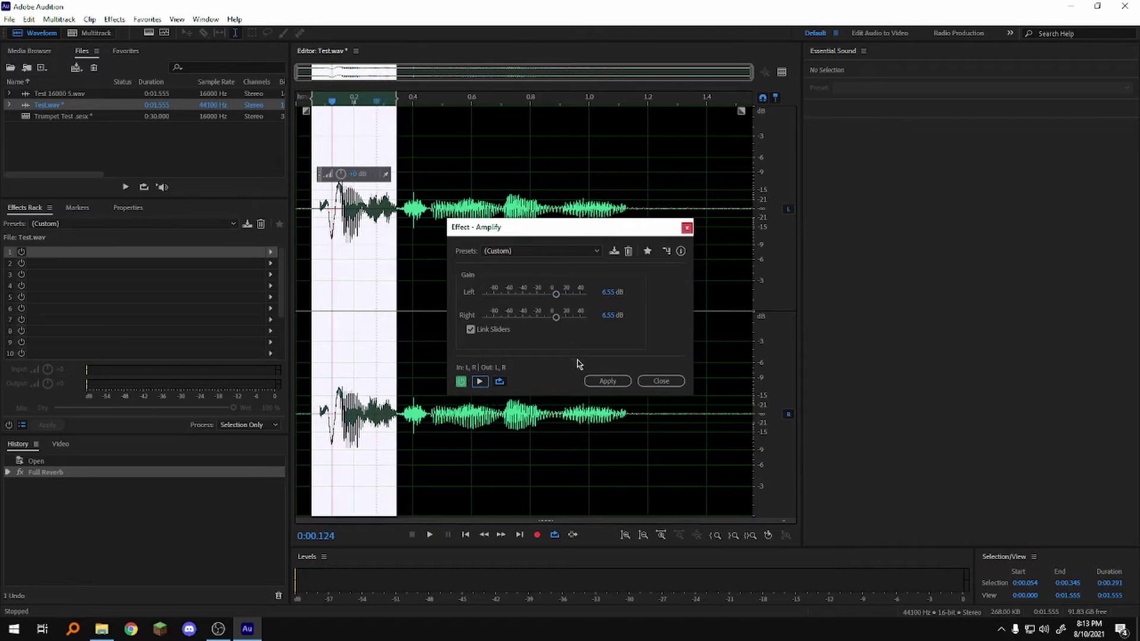
pyautogui.click(606, 382)
# Play the processed waveform from near its start, and undo both the Amplify and Full Reverb edits
pyautogui.click(302, 156)
pyautogui.press('space')
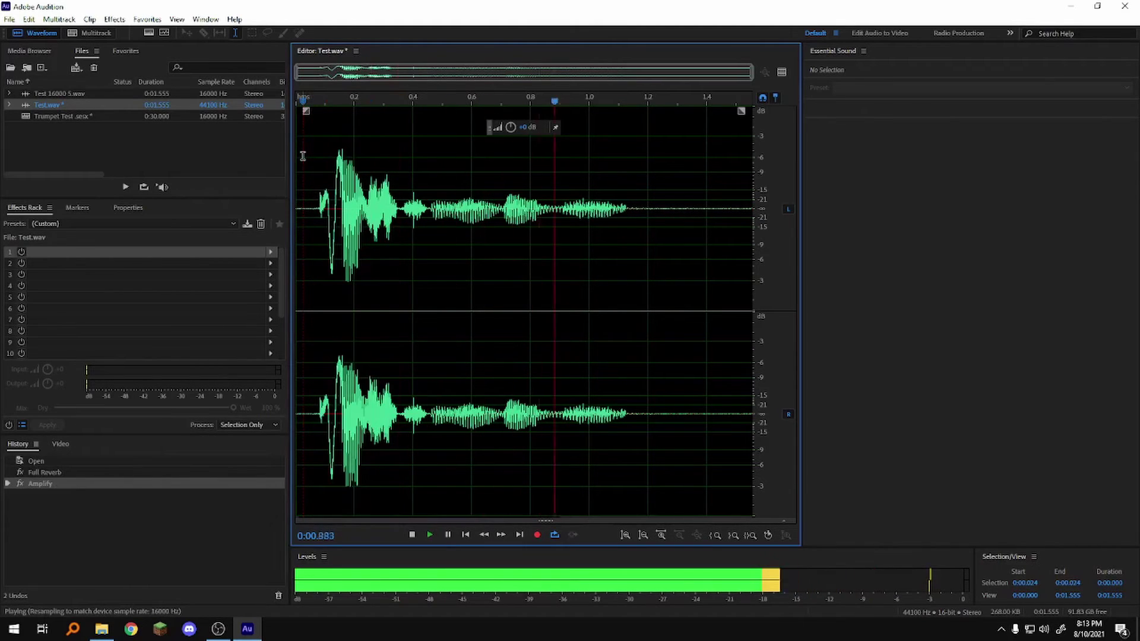
pyautogui.press('space')
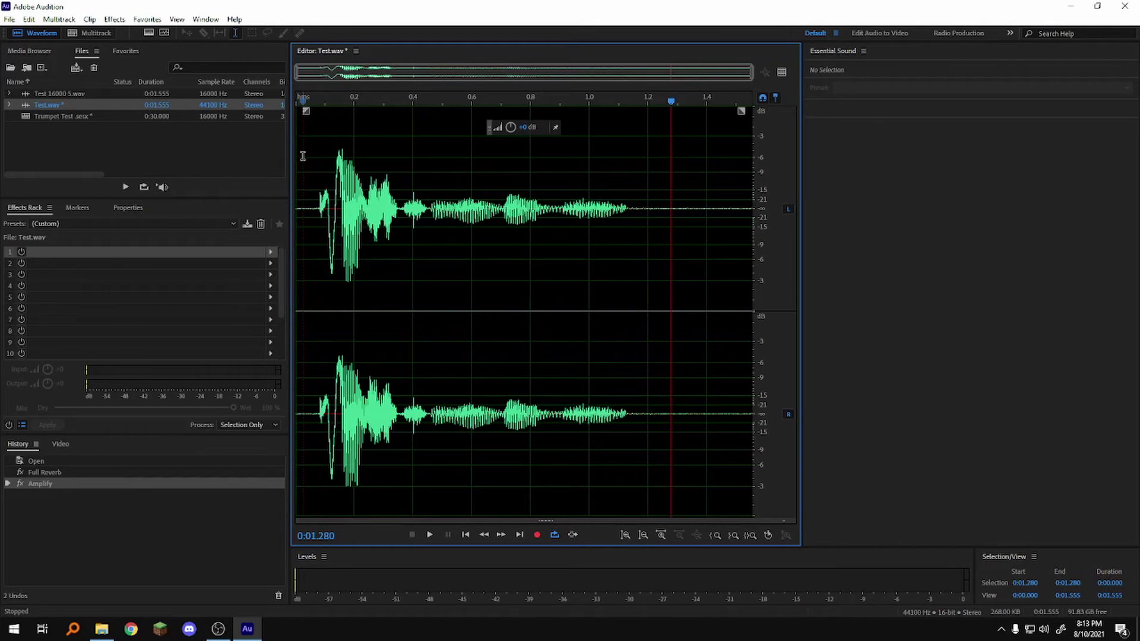
pyautogui.hotkey('ctrl', 'z')
pyautogui.hotkey('ctrl', 'z')
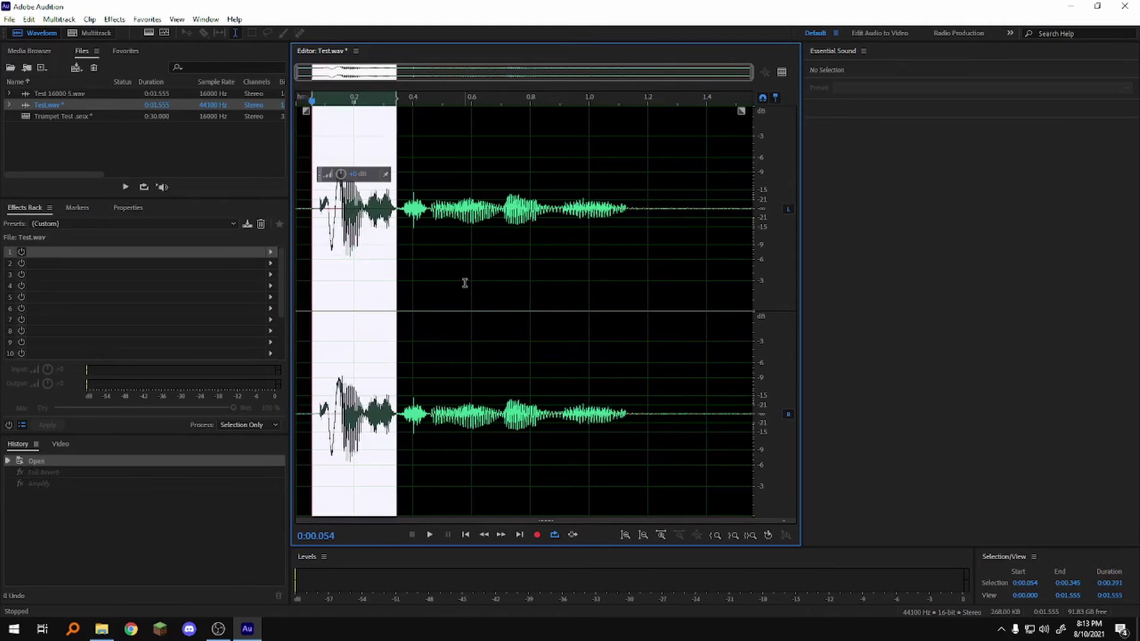
# Clear the waveform selection and add Full Reverb with default settings to slot 1 of the Effects Rack for Test.wav
pyautogui.click(306, 202)
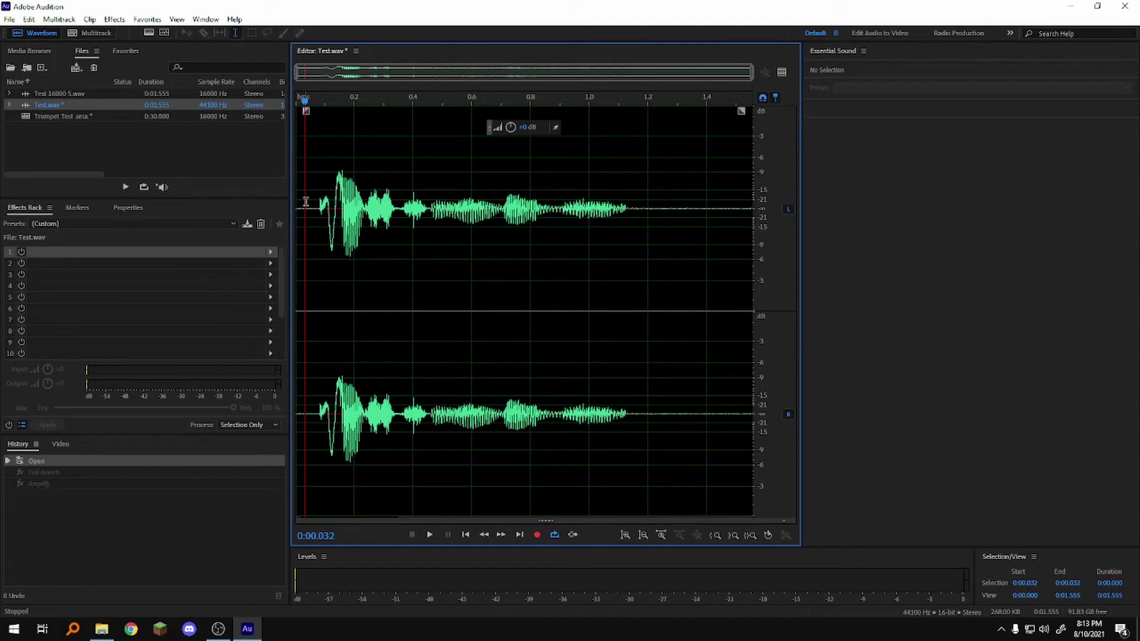
pyautogui.click(270, 253)
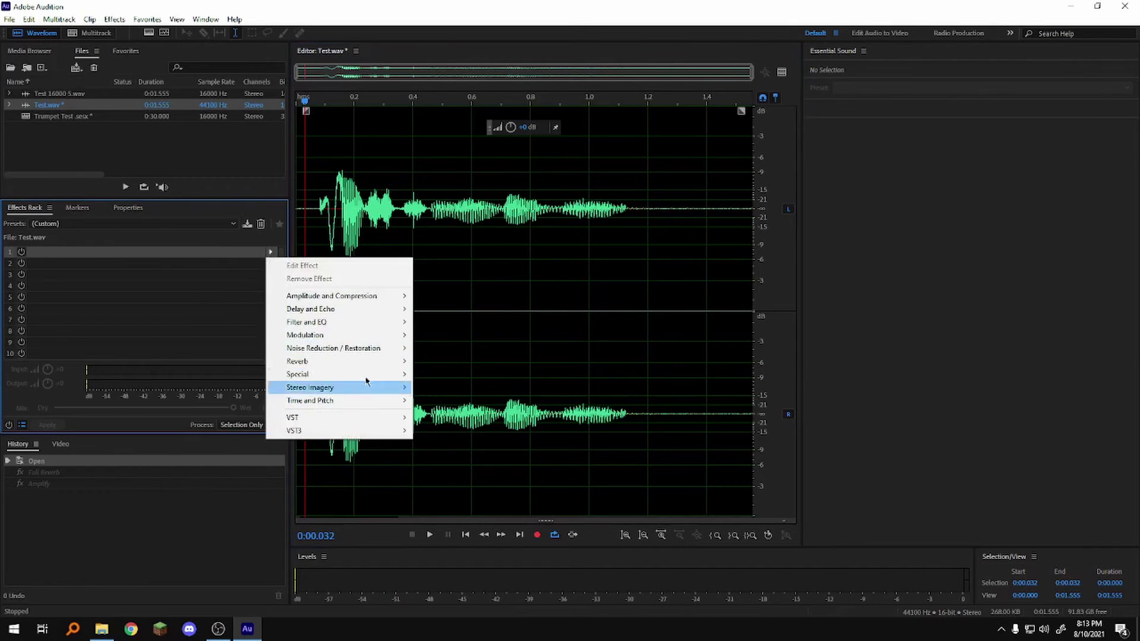
pyautogui.moveTo(368, 361)
pyautogui.click(452, 380)
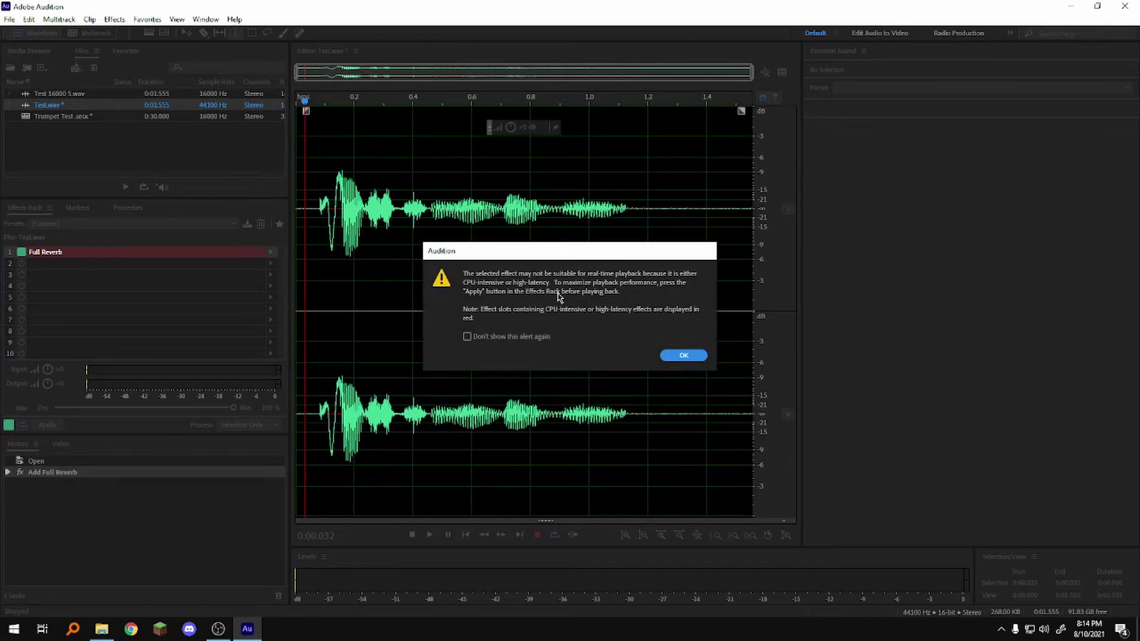
pyautogui.click(683, 356)
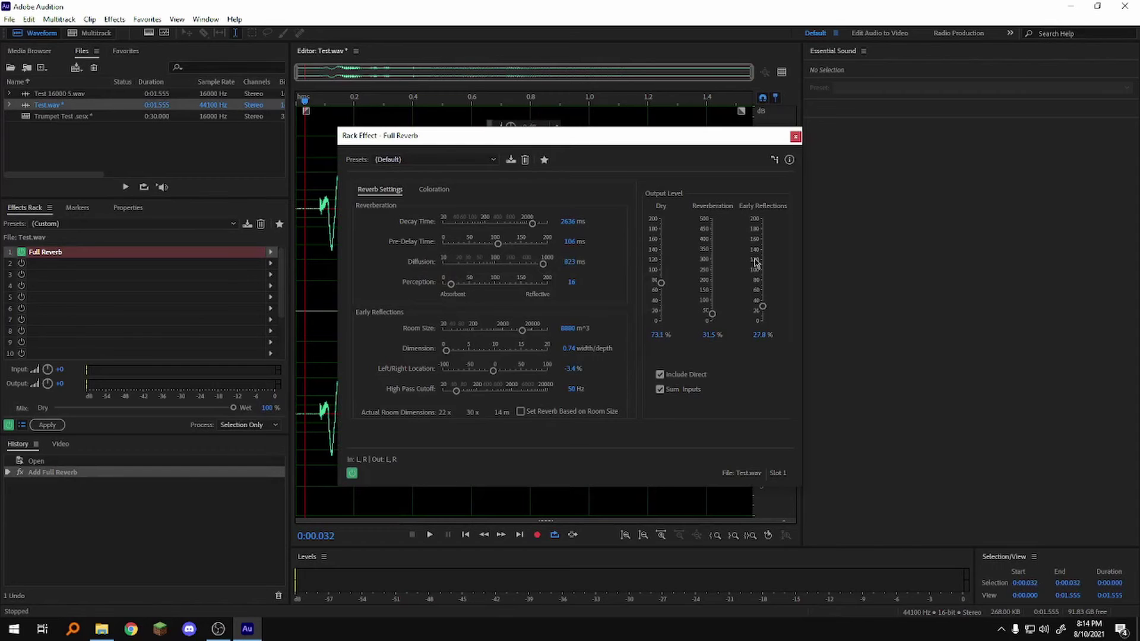
pyautogui.click(795, 138)
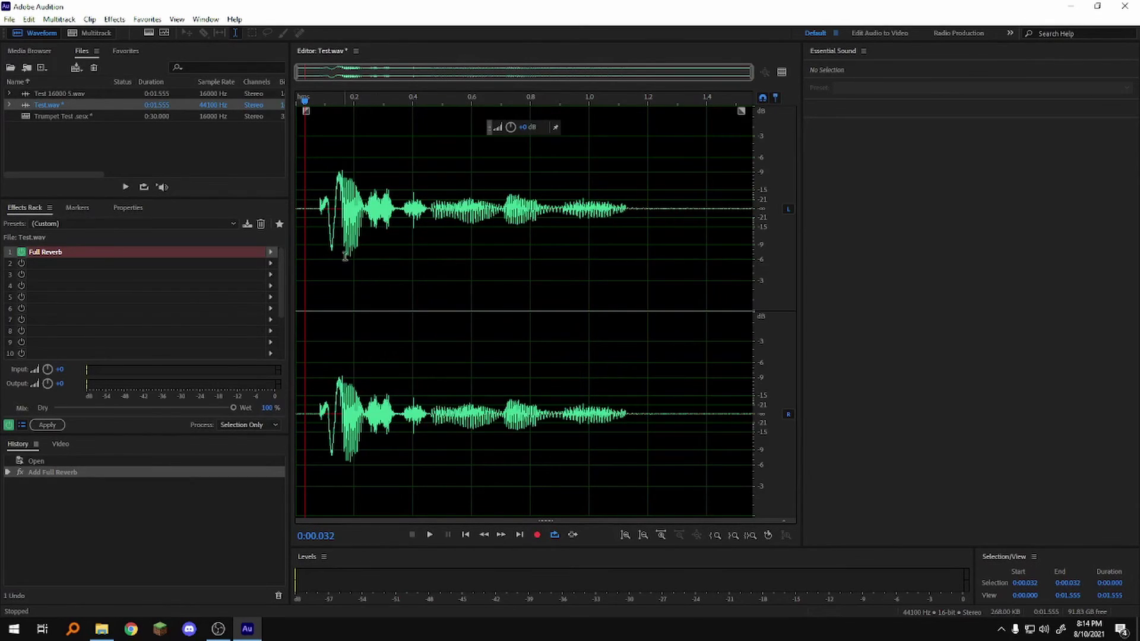
# Play Test.wav with the rack's Full Reverb active, and toggle the effect off and back on
pyautogui.press('space')
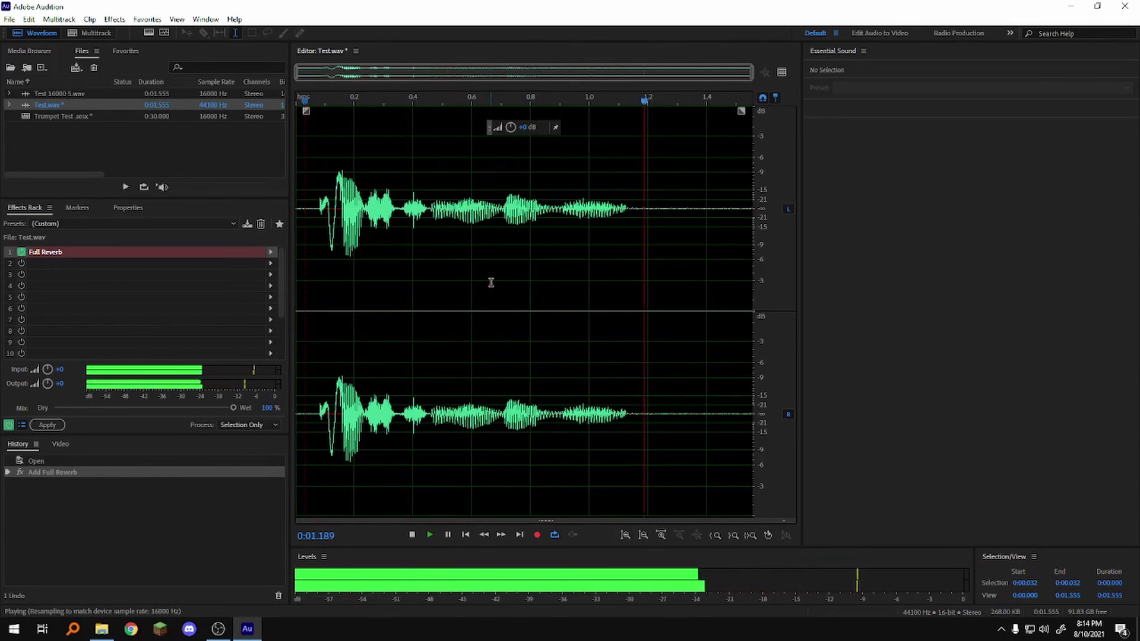
pyautogui.press('space')
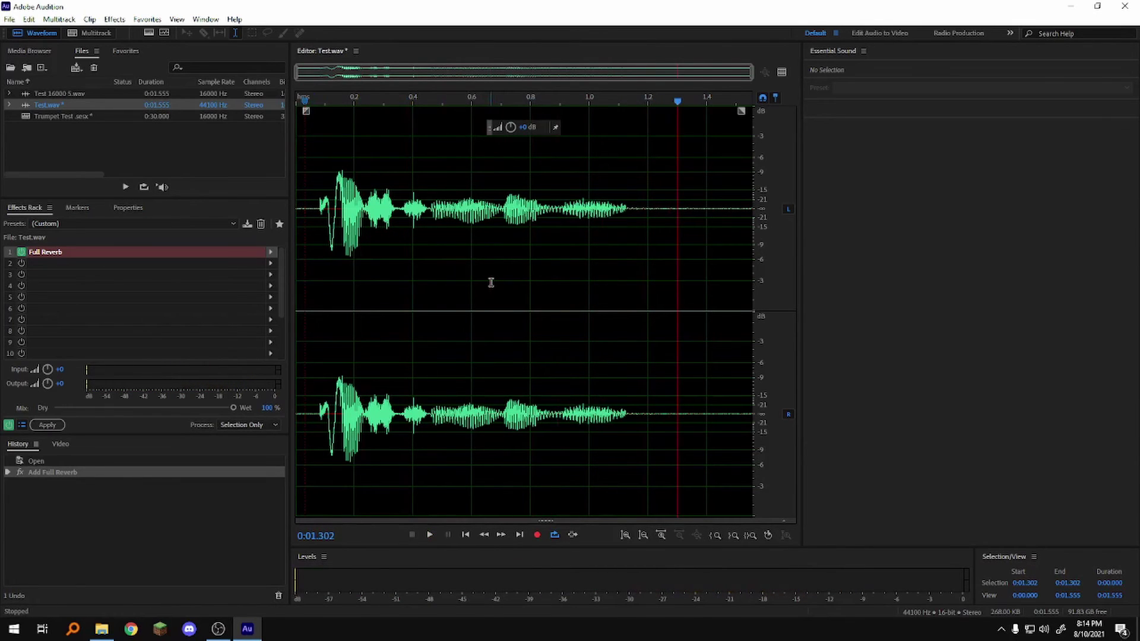
pyautogui.click(21, 252)
pyautogui.click(21, 252)
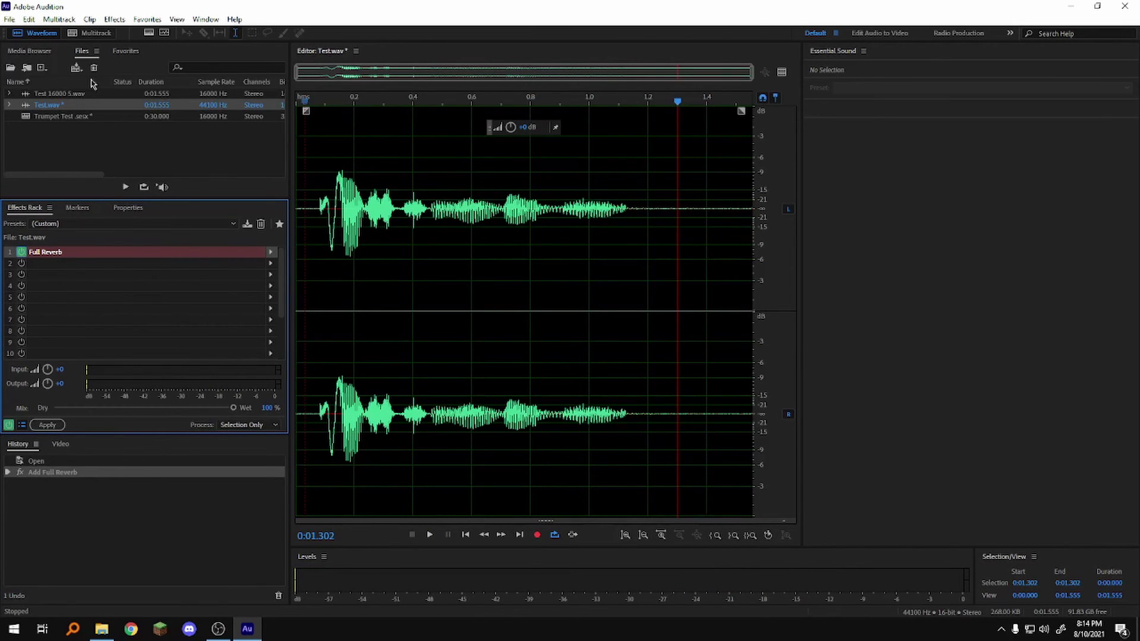
# In the Trumpet Test multitrack session, add default Full Reverb to clip effects slot 1 of the Test 16000 S clip on Track 1
pyautogui.click(90, 33)
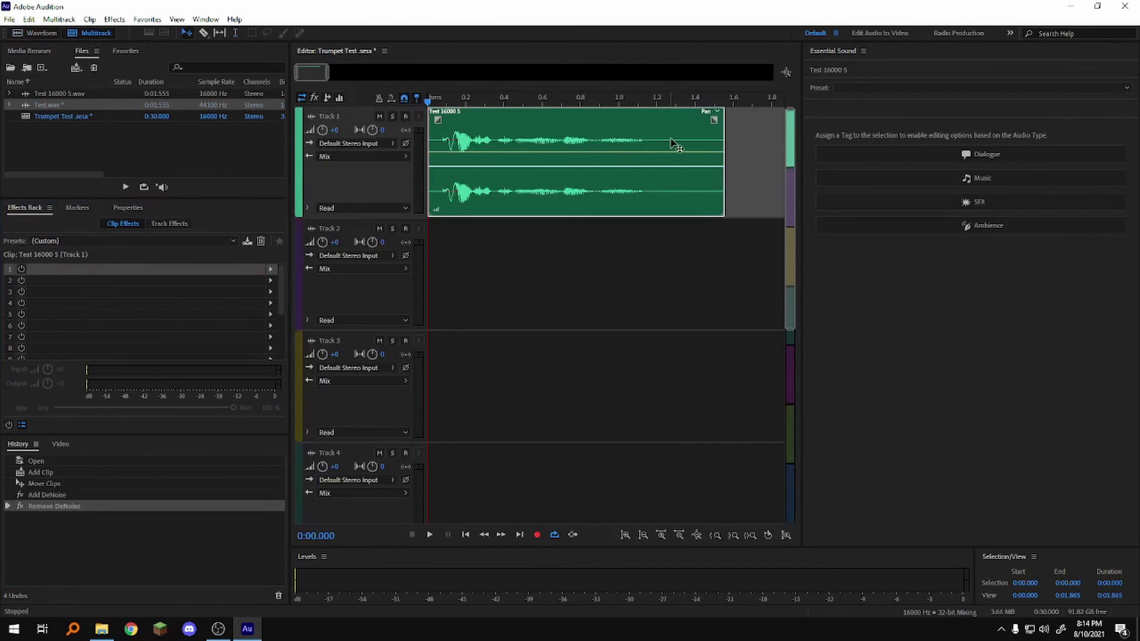
pyautogui.click(674, 145)
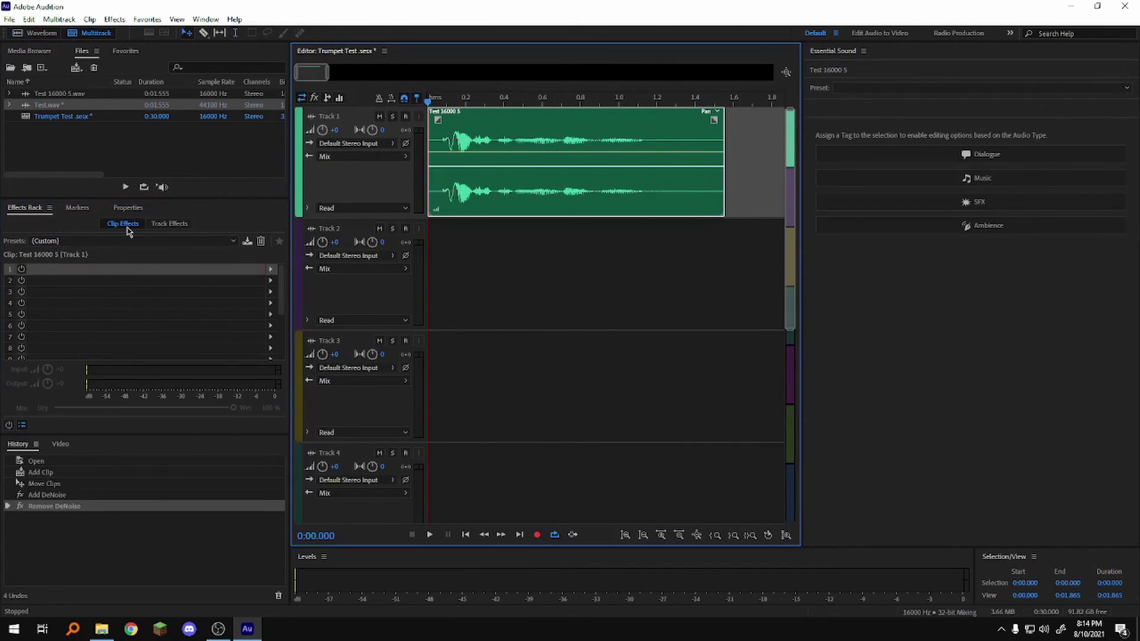
pyautogui.click(270, 268)
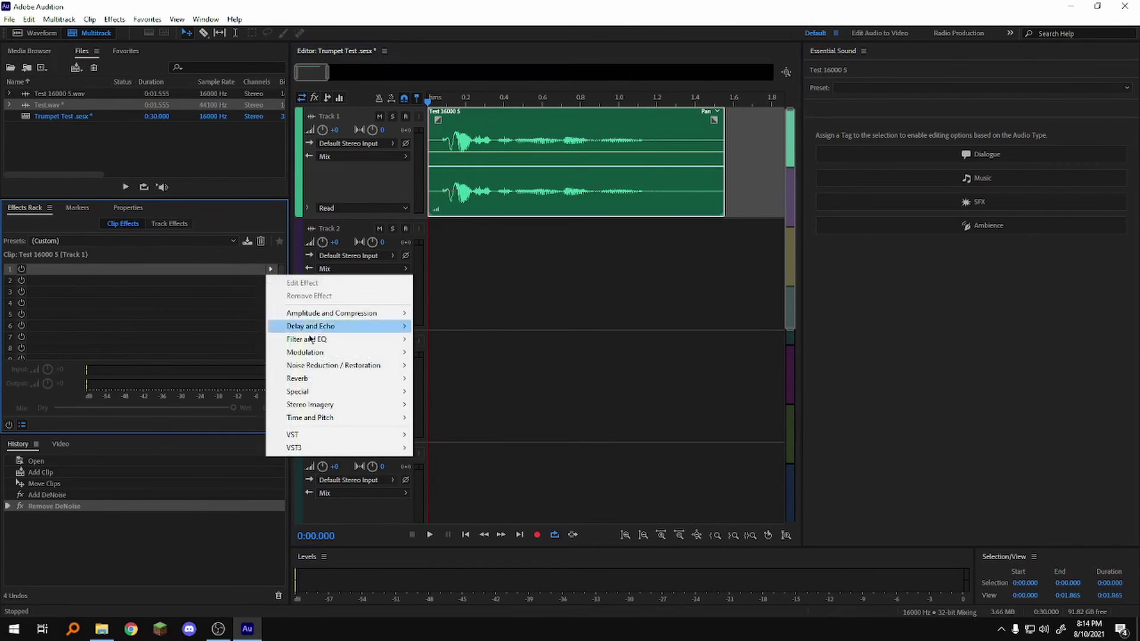
pyautogui.moveTo(322, 382)
pyautogui.click(469, 392)
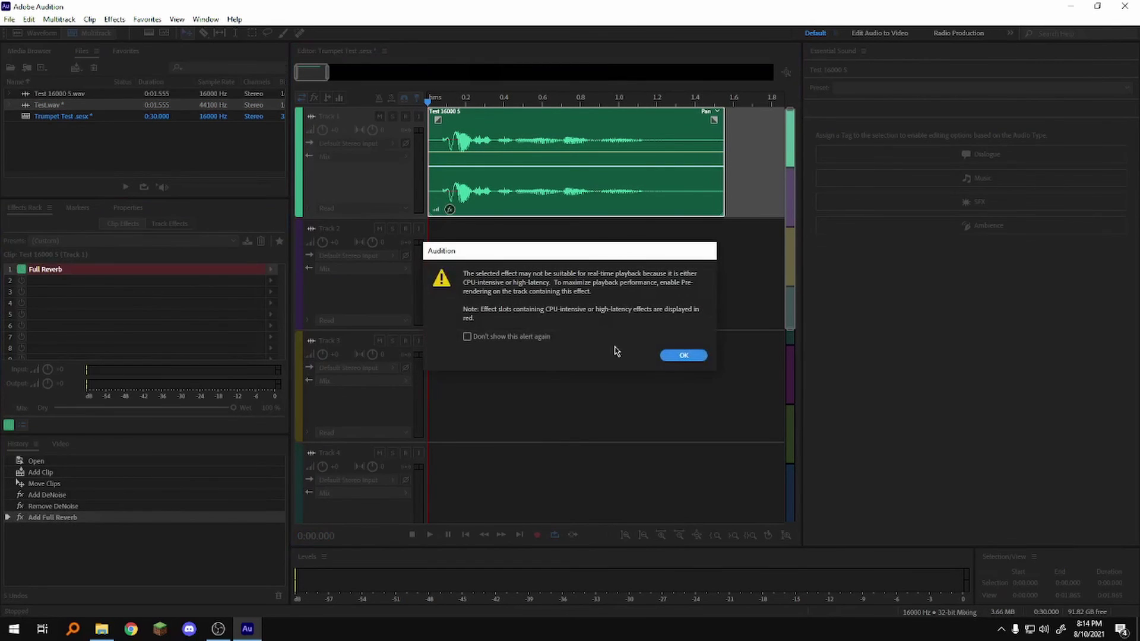
pyautogui.click(681, 359)
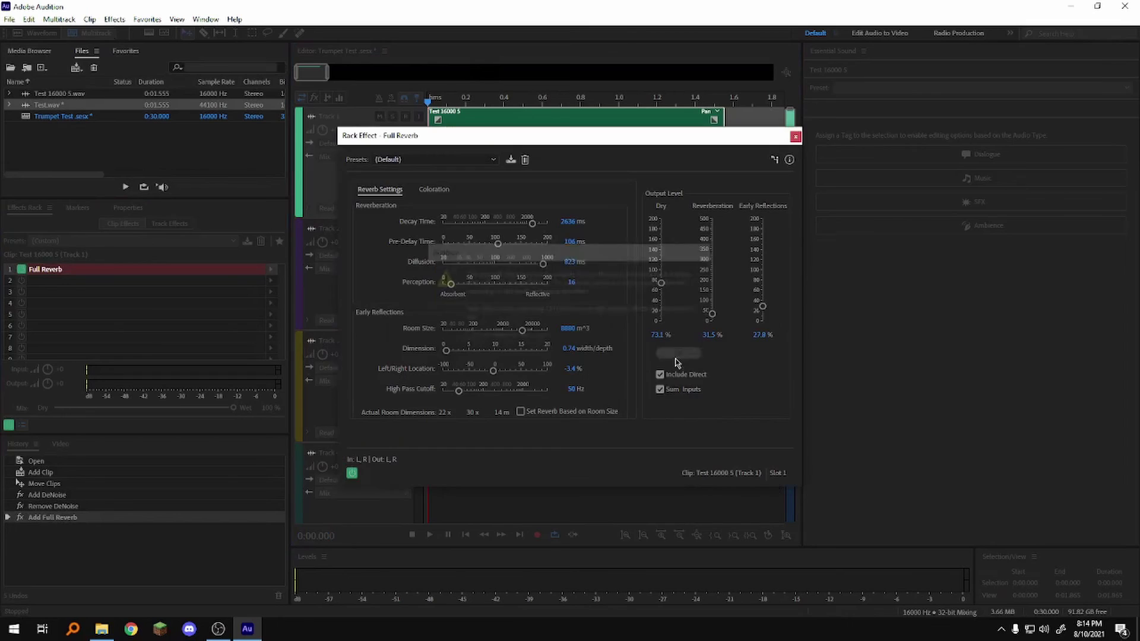
pyautogui.click(794, 137)
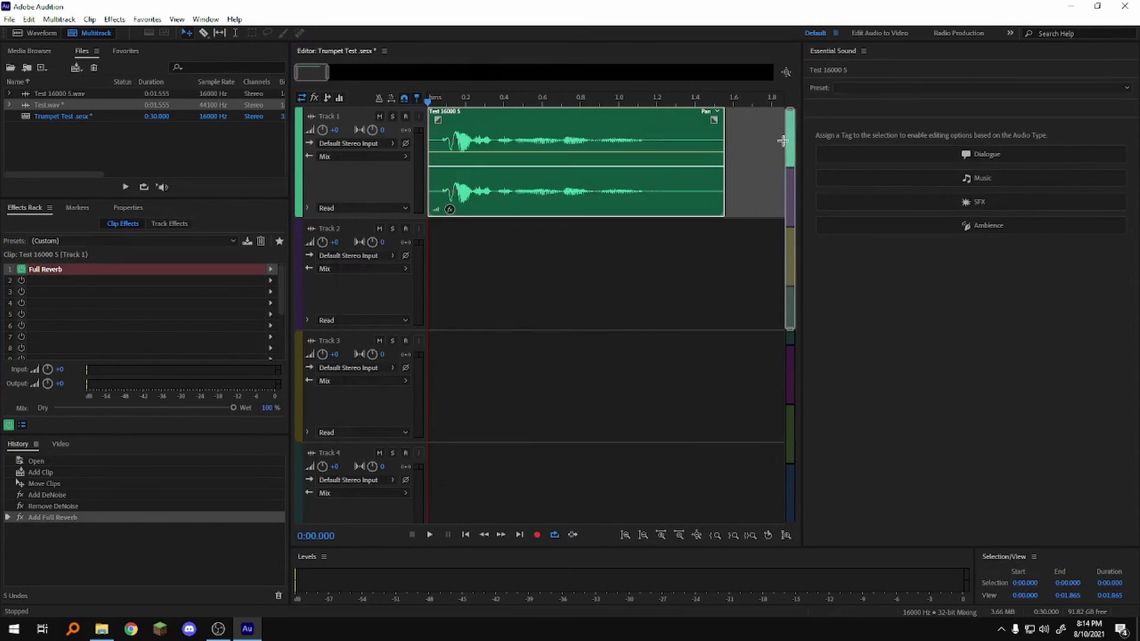
# Compare playback of the Track 1 clip with its Full Reverb on, bypassed, and on again
pyautogui.press('space')
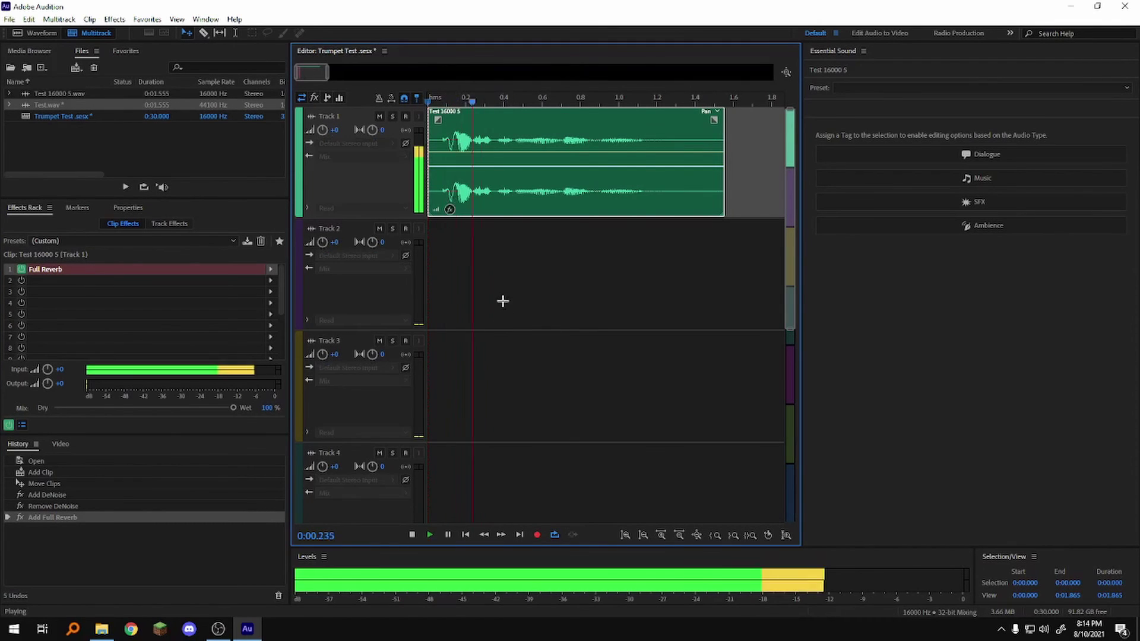
pyautogui.press('space')
pyautogui.click(21, 269)
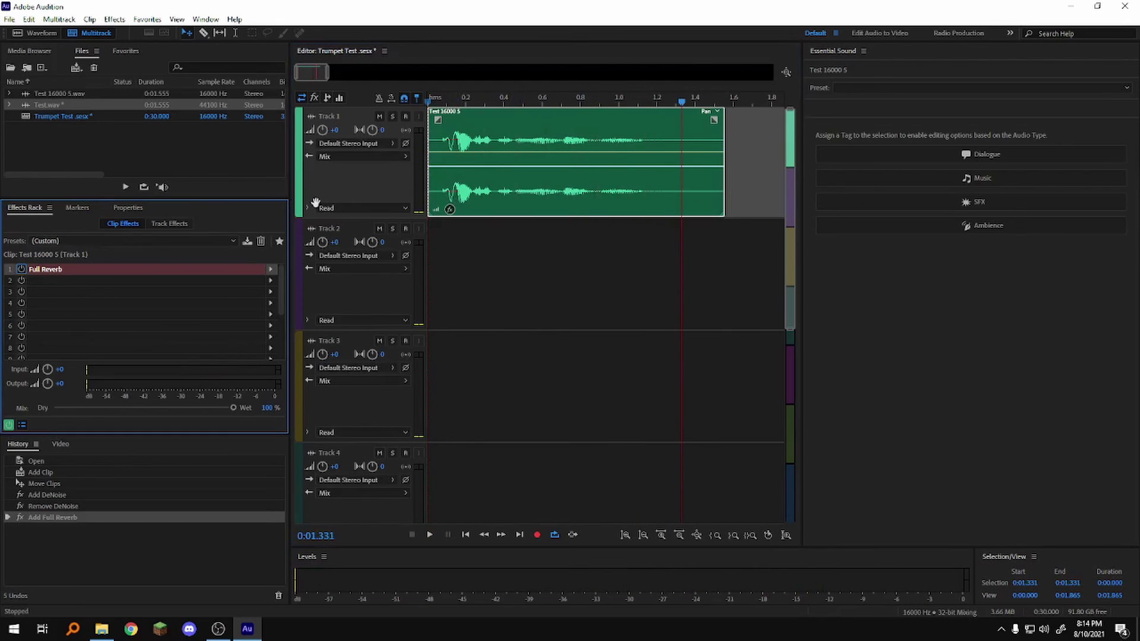
pyautogui.press('Home')
pyautogui.press('space')
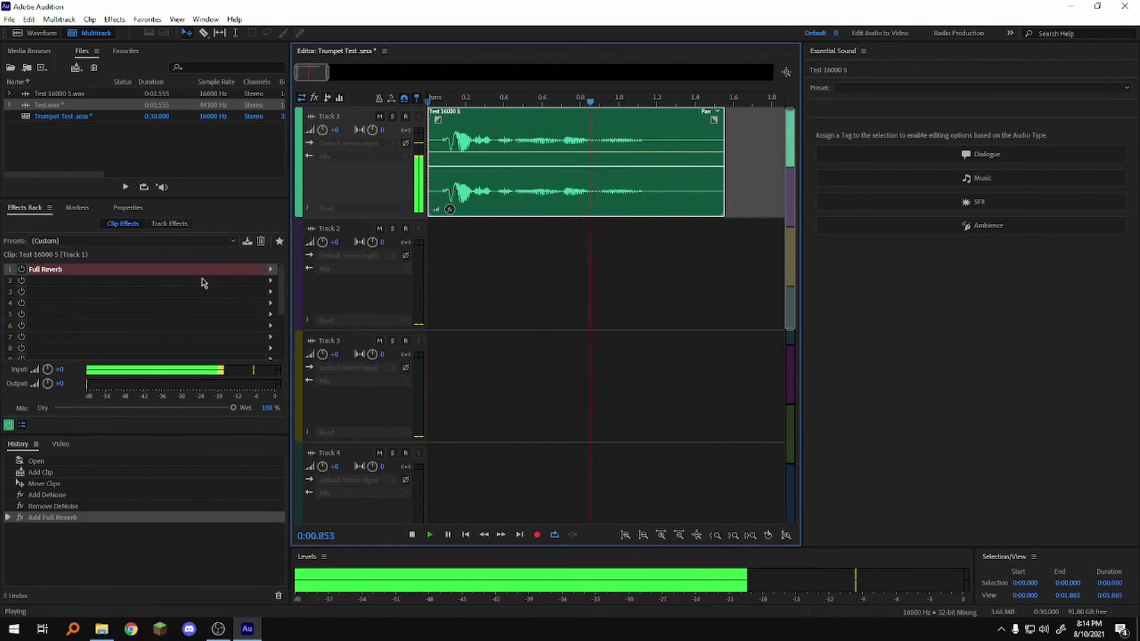
pyautogui.press('space')
pyautogui.click(22, 268)
pyautogui.press('space')
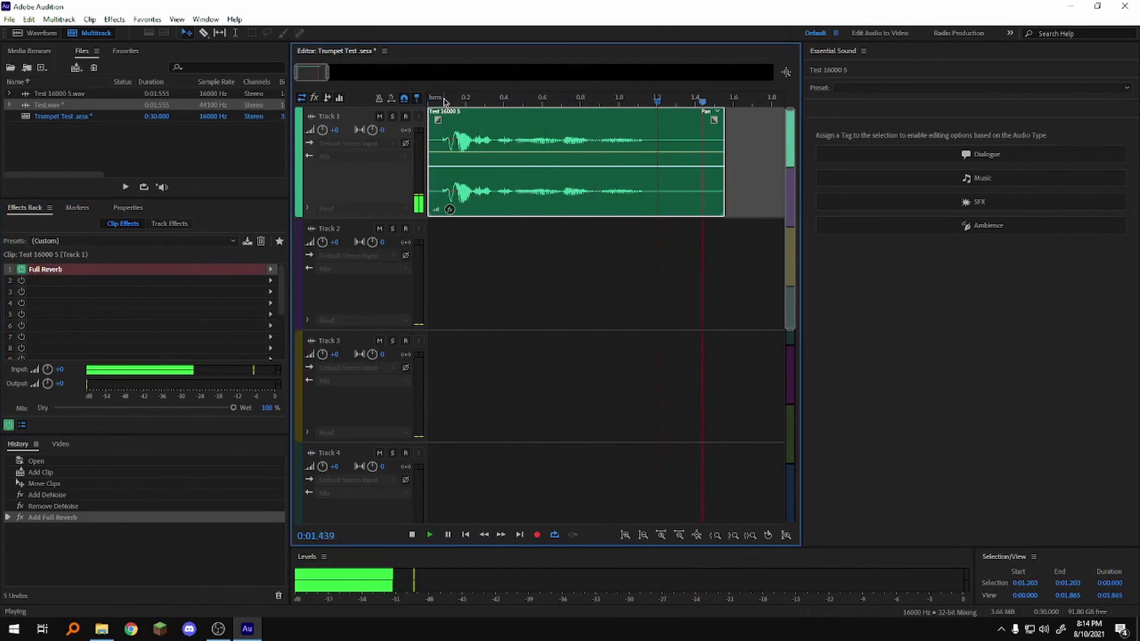
pyautogui.press('space')
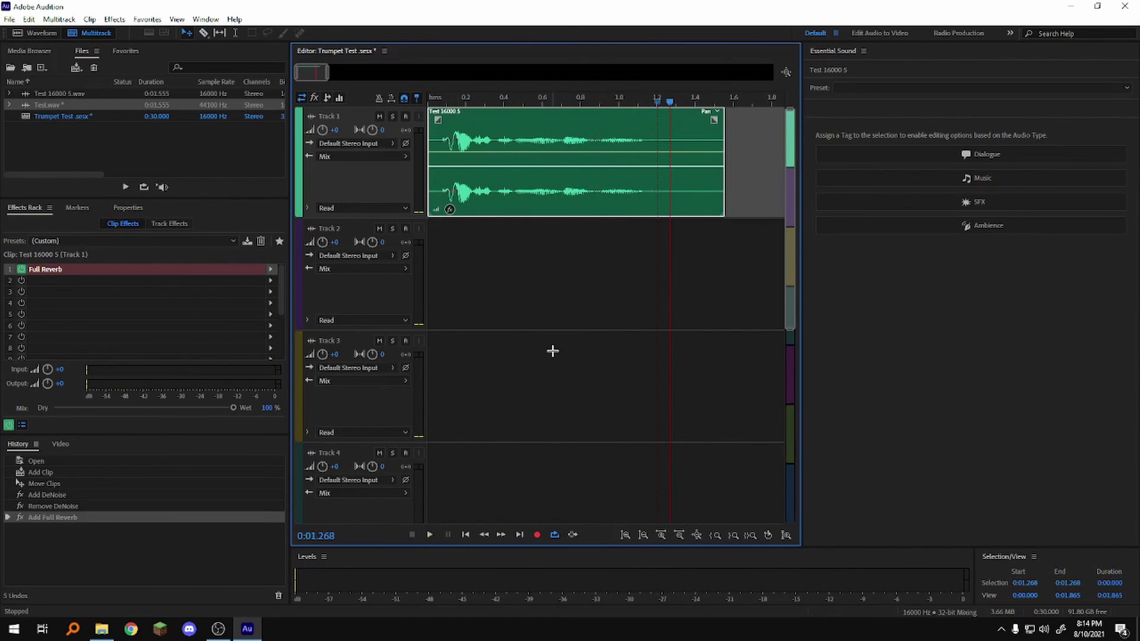
pyautogui.click(115, 19)
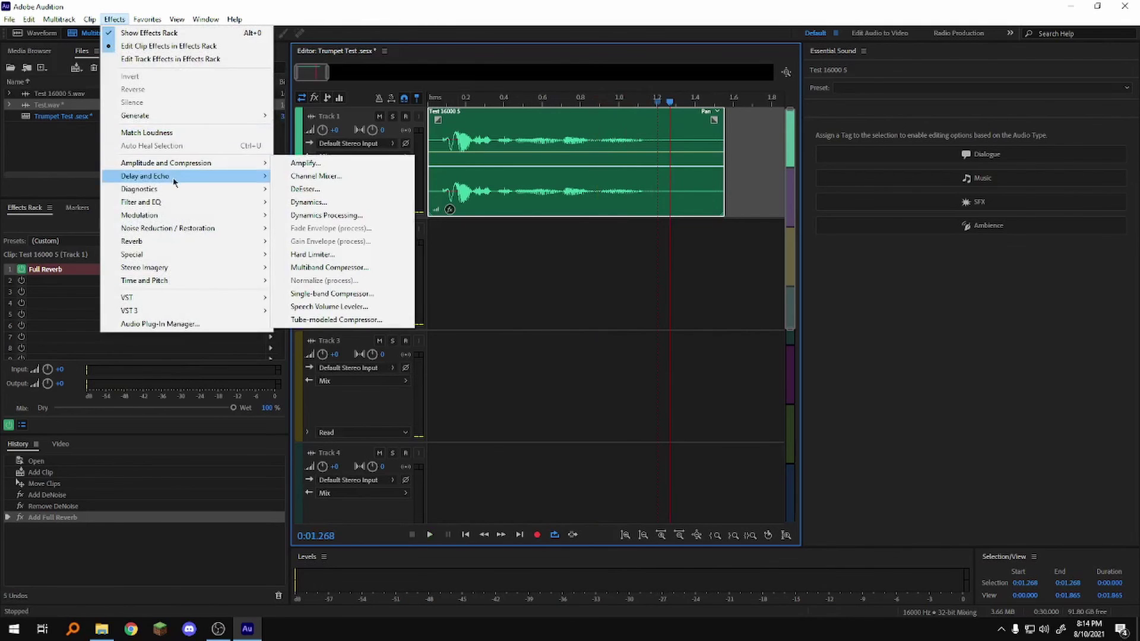
pyautogui.moveTo(171, 218)
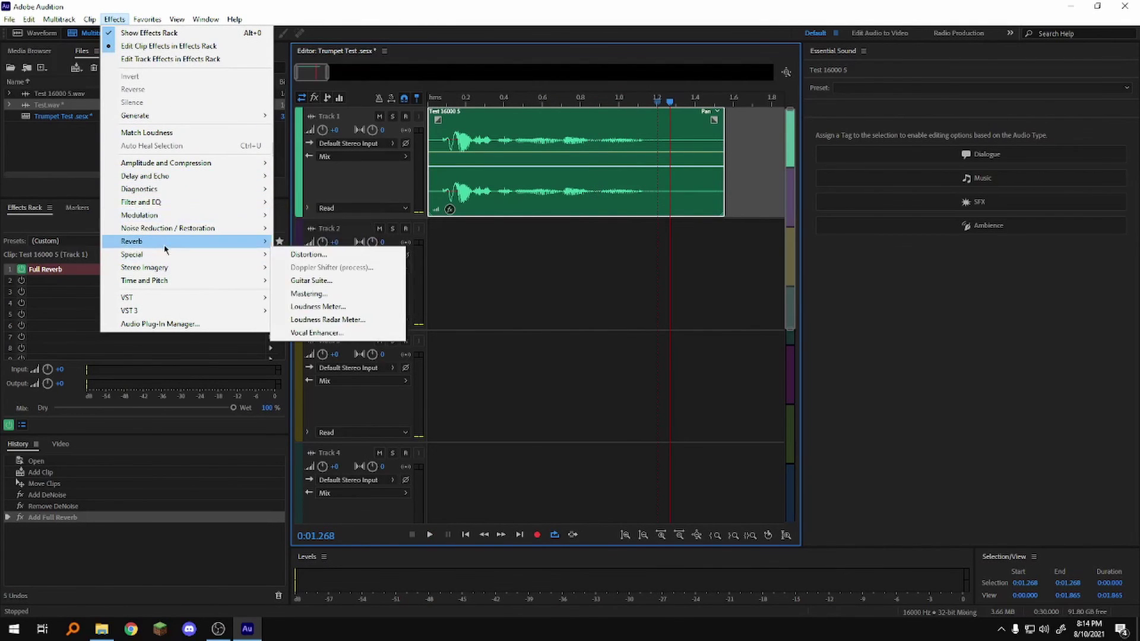
pyautogui.moveTo(165, 247)
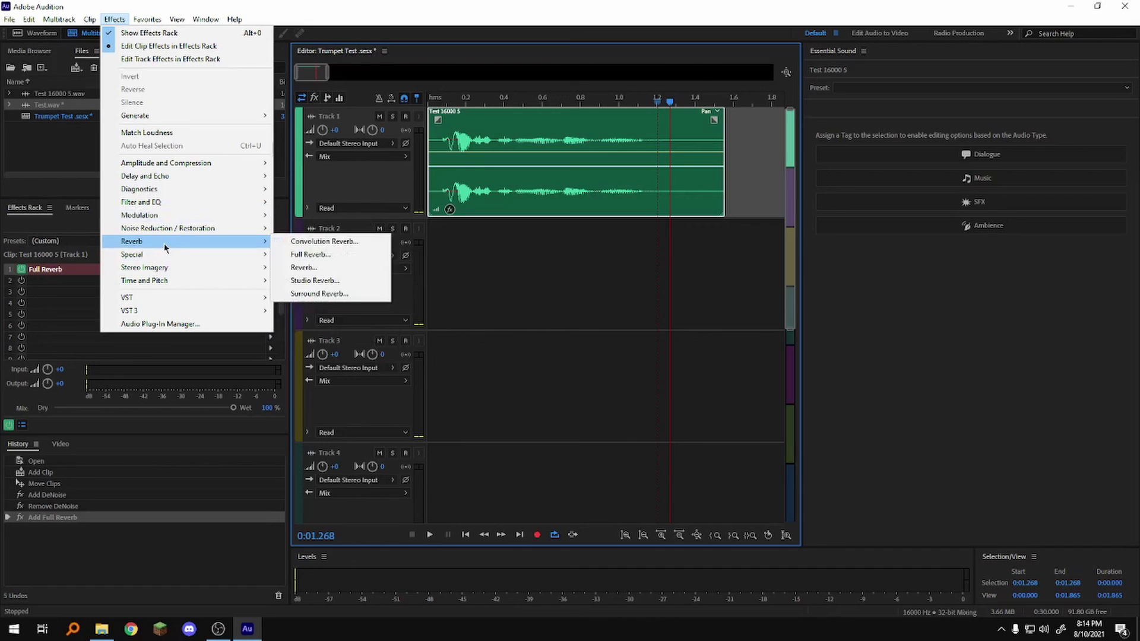
pyautogui.moveTo(183, 286)
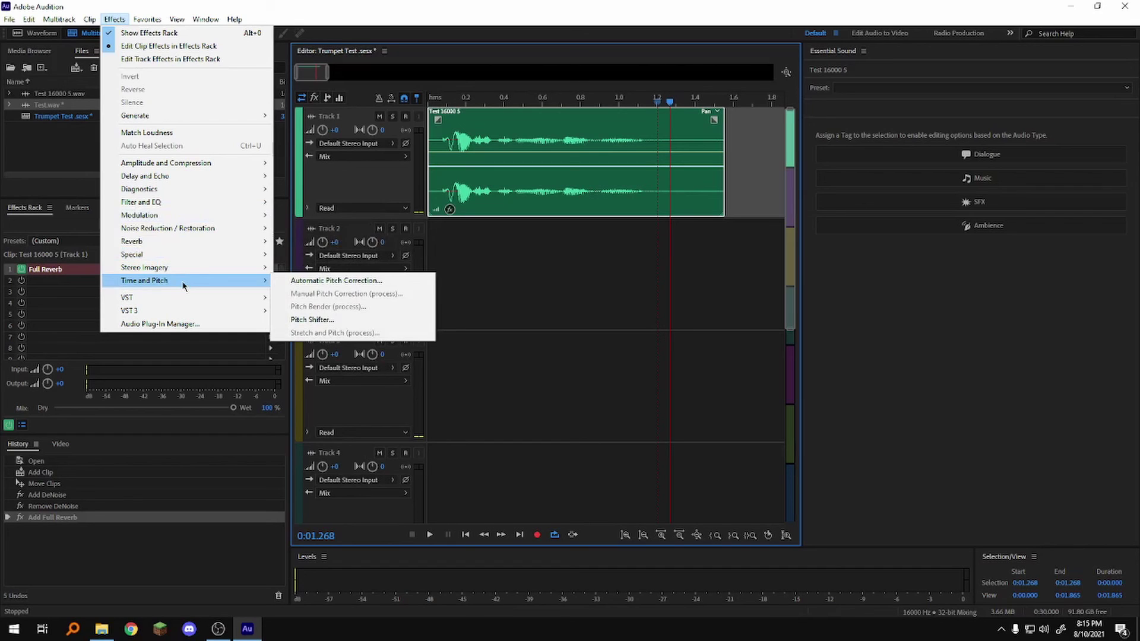
pyautogui.click(113, 20)
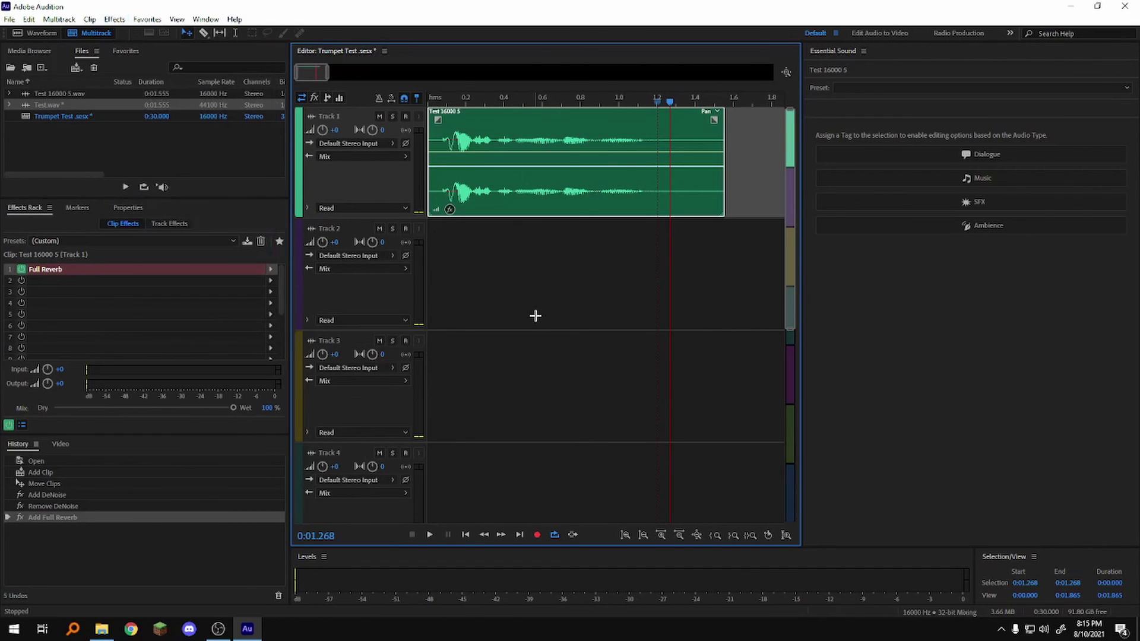